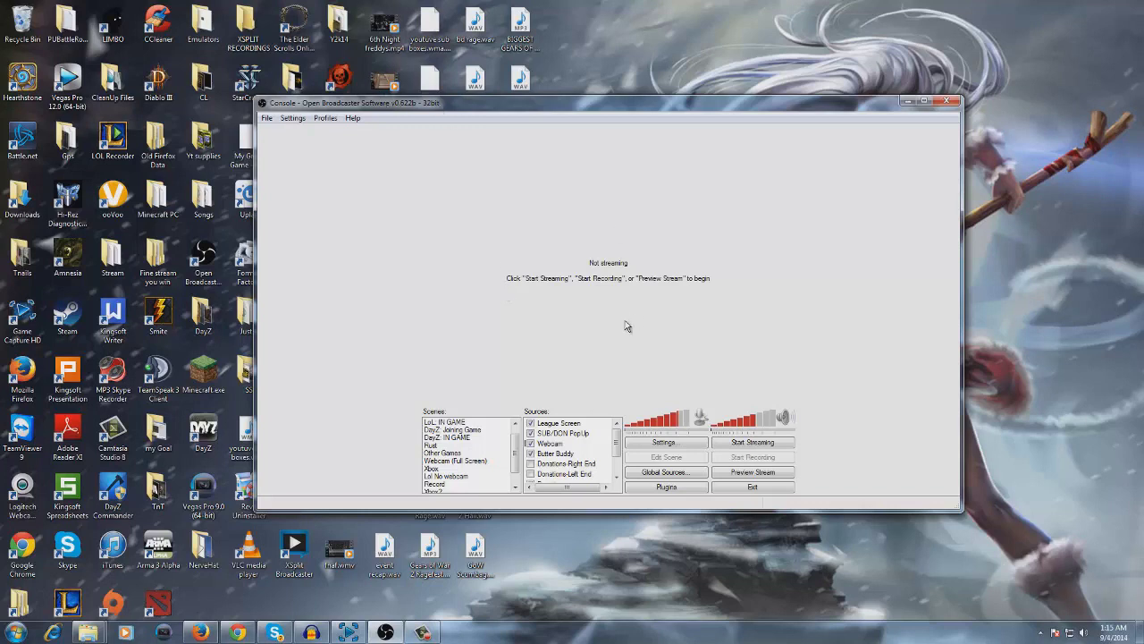
Select the Xbox2 scene in the scene list
scroll(619, 438, down, 1)
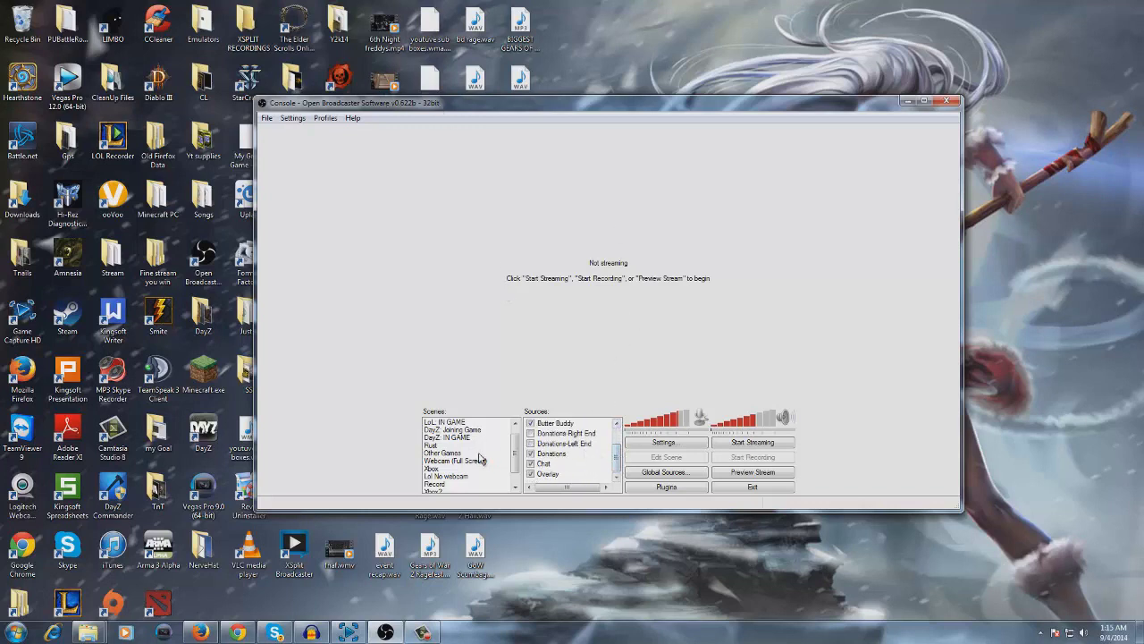
drag(515, 455, 515, 467)
click(447, 476)
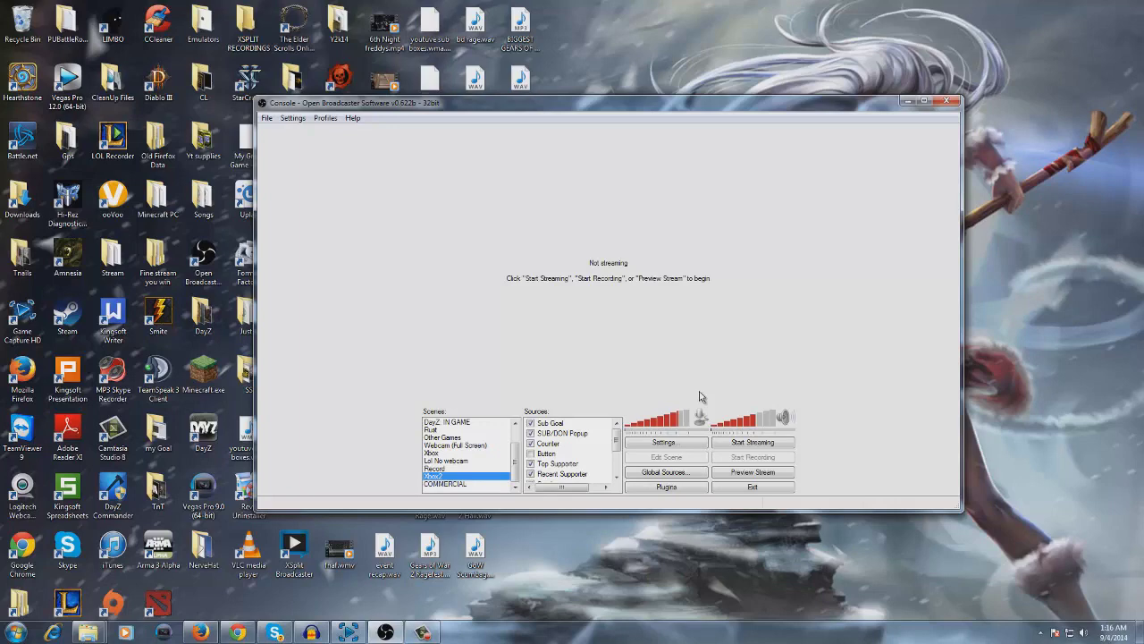
drag(469, 105, 447, 90)
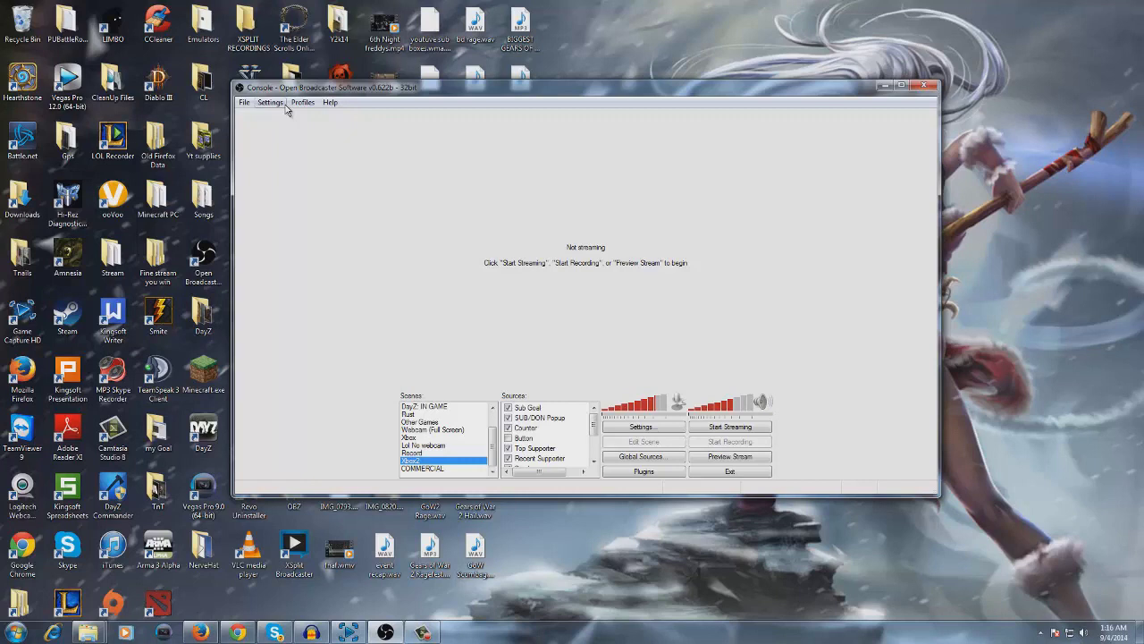
Review the encoding, broadcast, video, audio and advanced settings of the Console profile
click(275, 104)
click(293, 121)
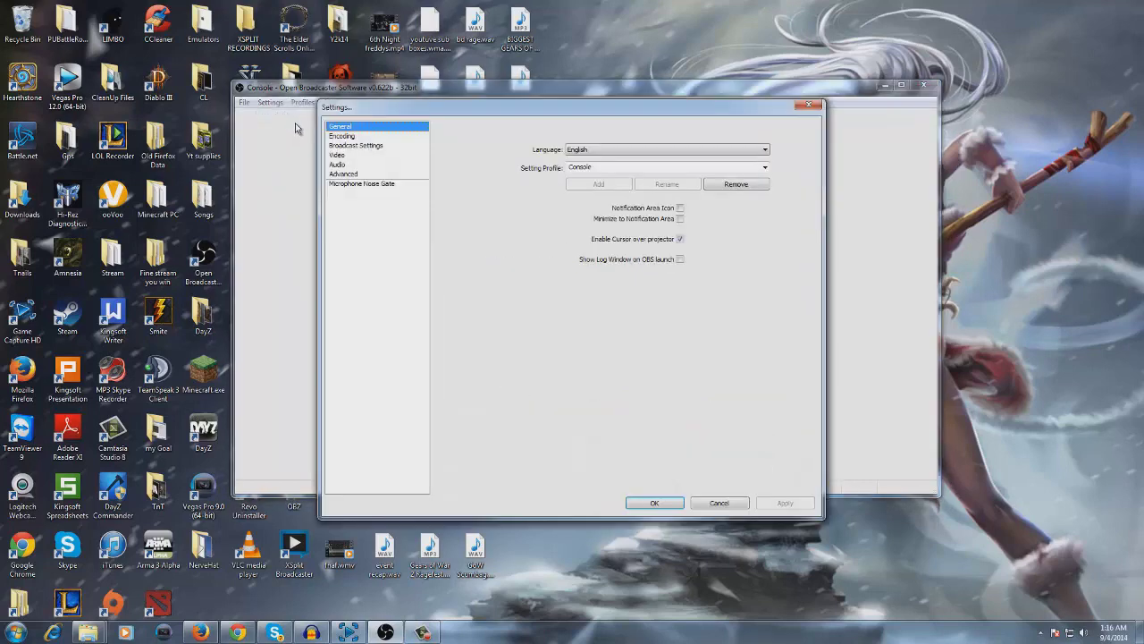
click(359, 136)
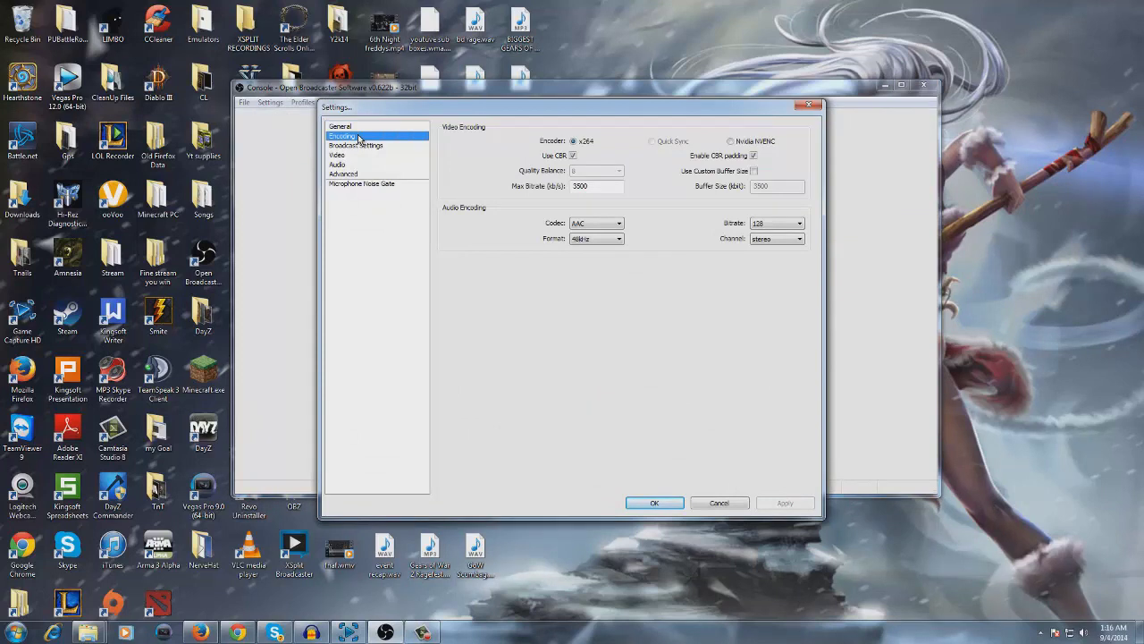
click(361, 145)
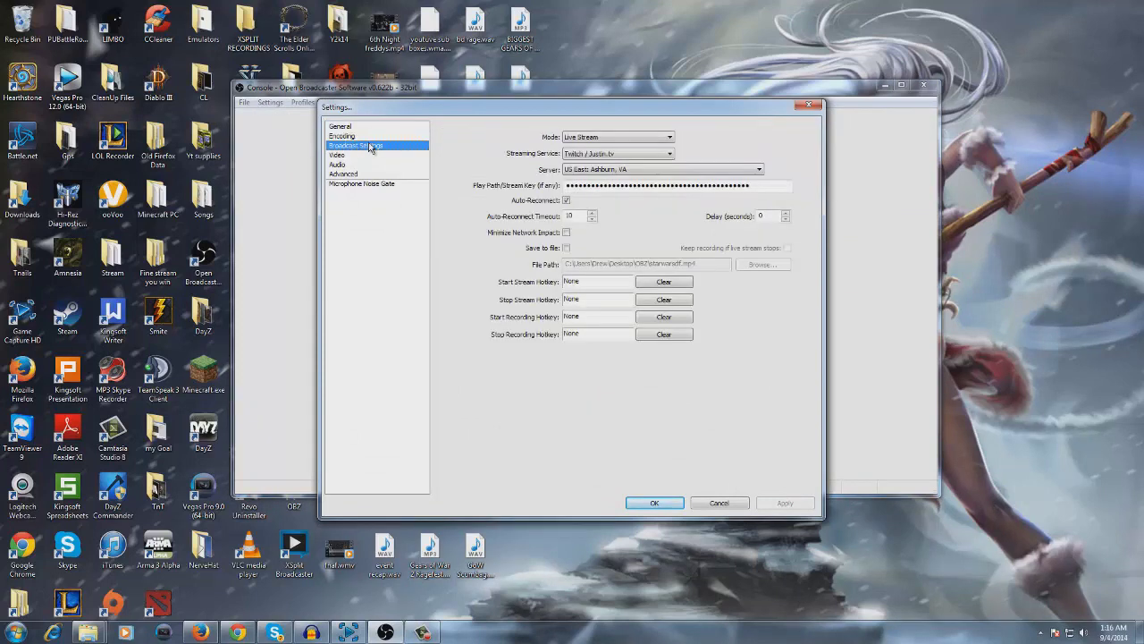
click(368, 155)
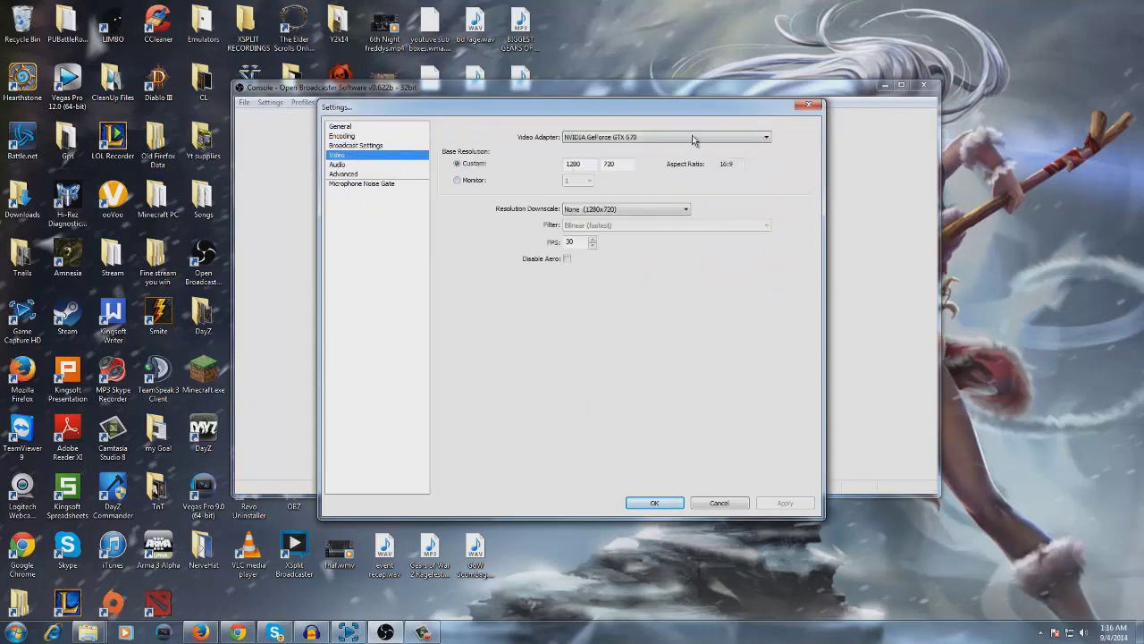
click(367, 167)
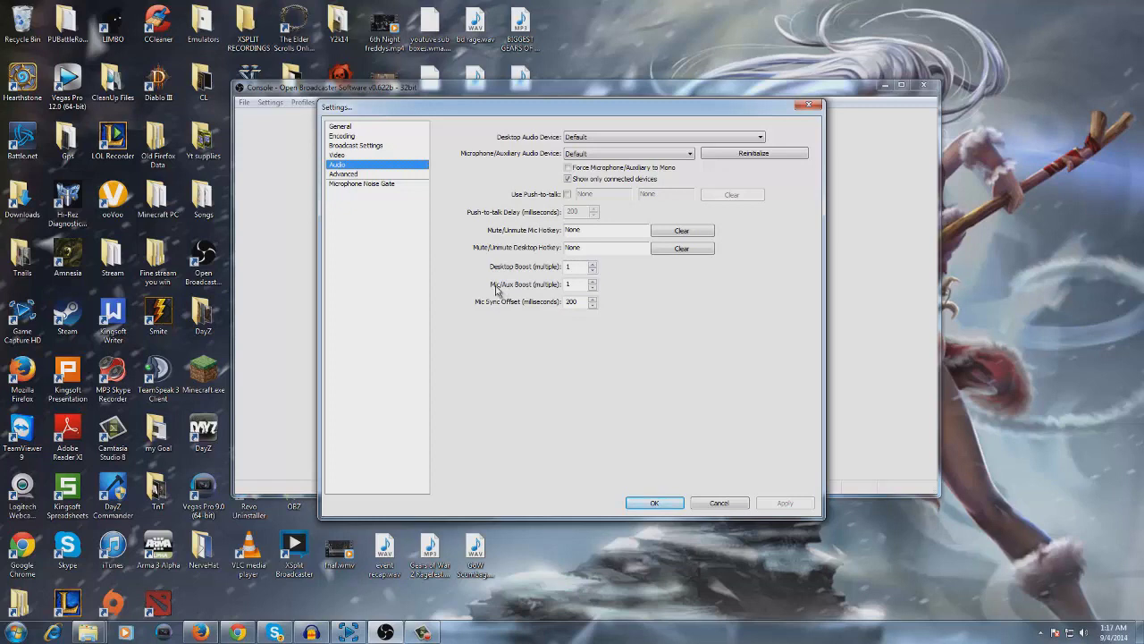
click(367, 175)
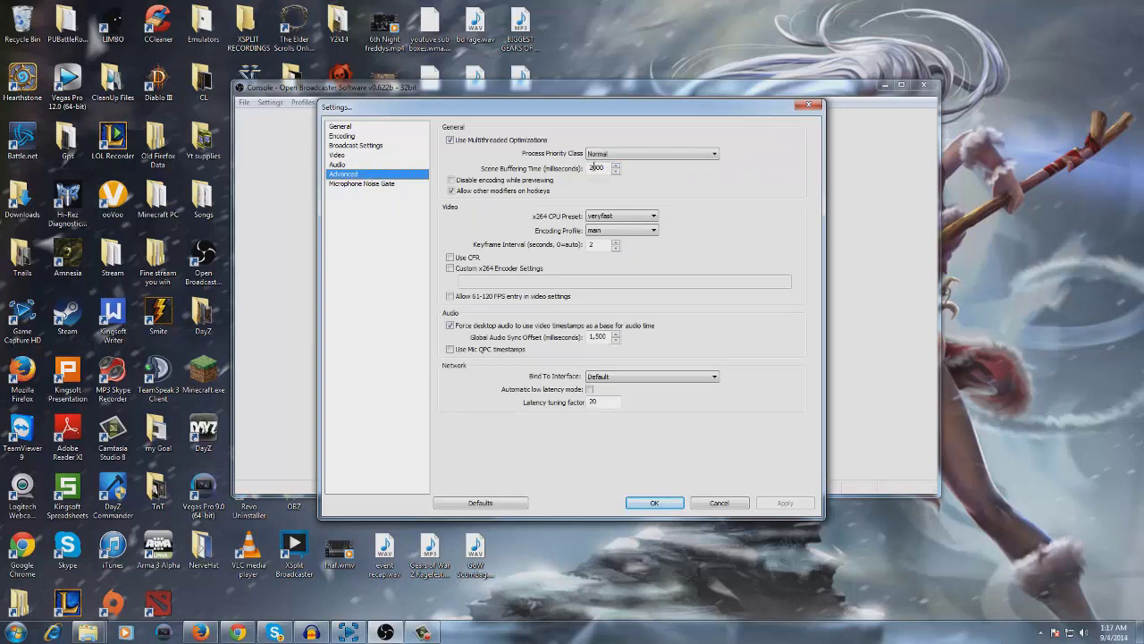
Try a scene buffering time of 400 milliseconds in the advanced settings
drag(588, 167, 640, 179)
text(400)
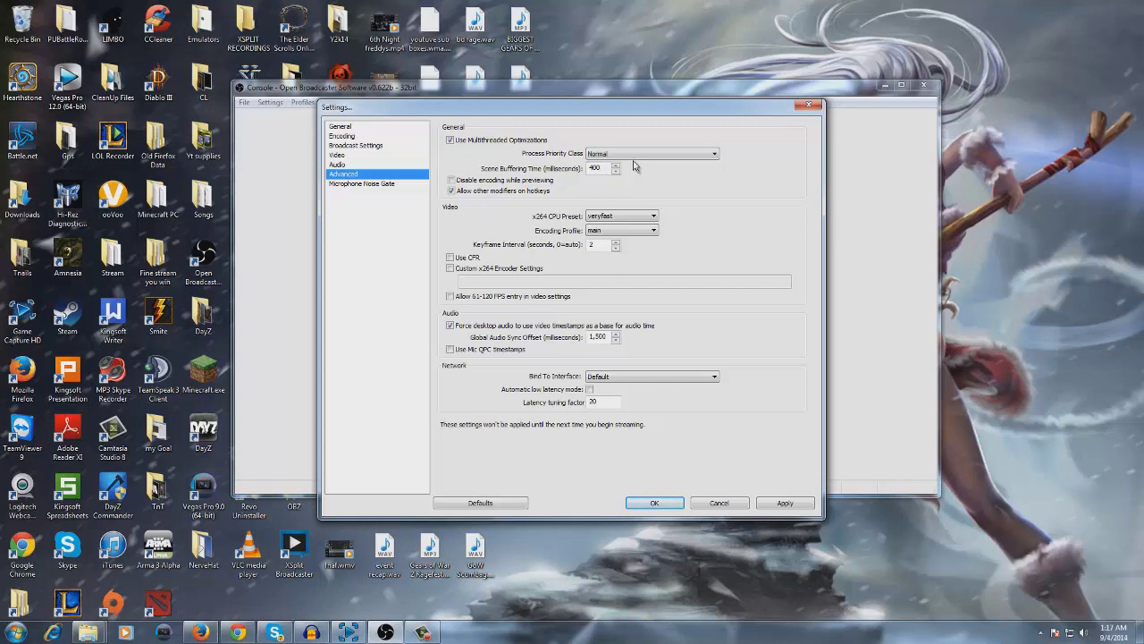
Set the scene buffering time to 2000 milliseconds
drag(600, 168, 586, 170)
text(2000)
drag(587, 336, 612, 338)
click(604, 340)
Switch from the advanced to the audio settings, saving and applying the changes
click(375, 184)
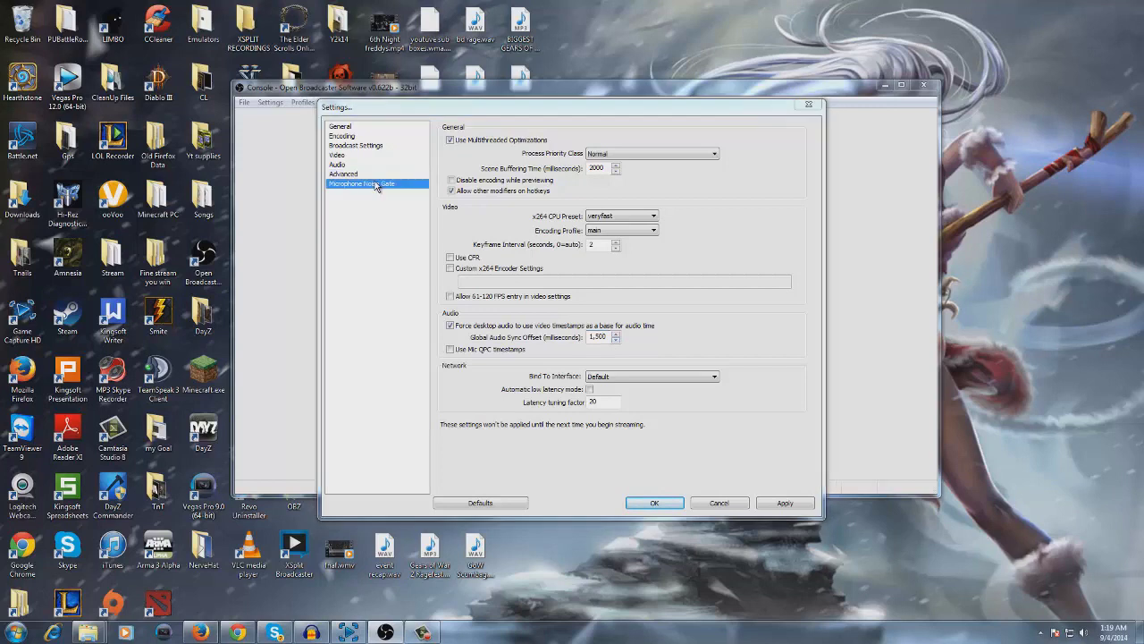
click(644, 354)
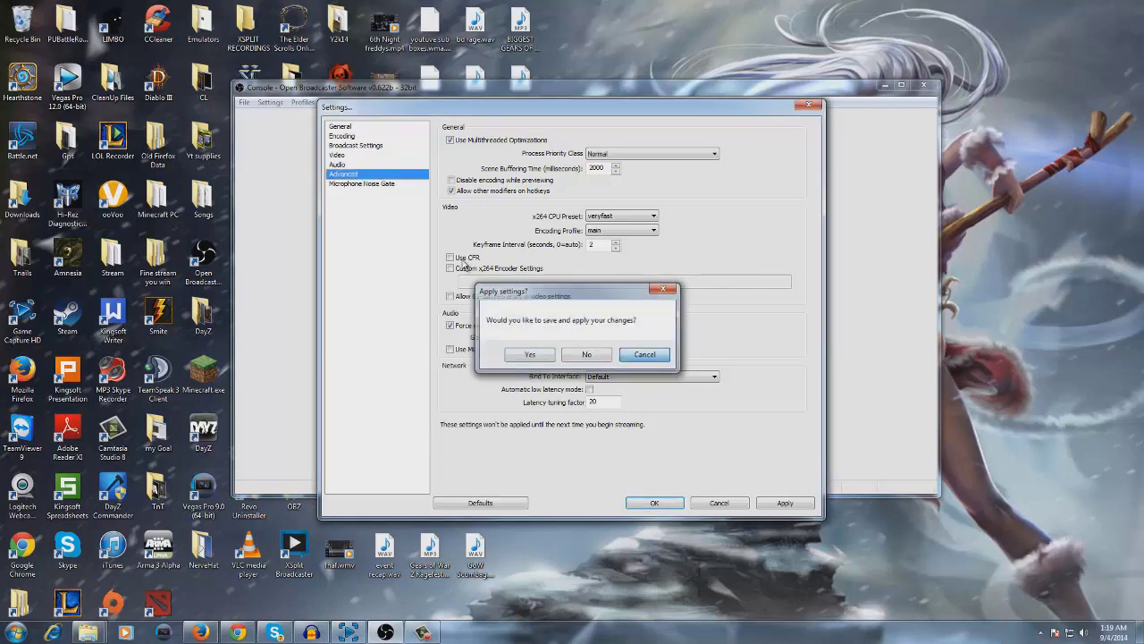
click(378, 184)
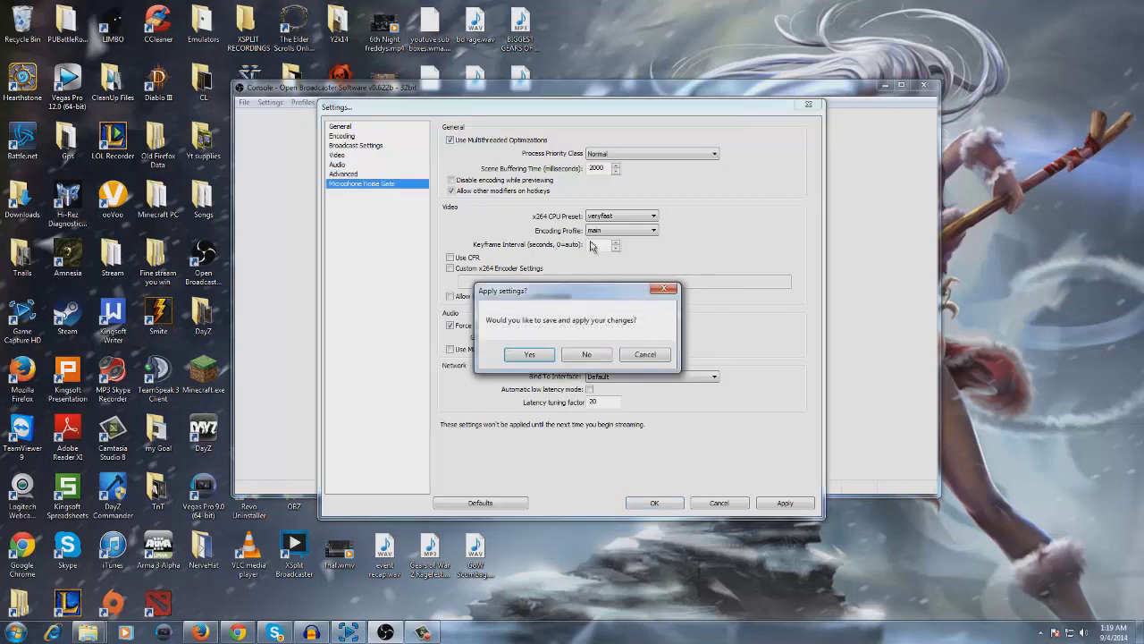
click(665, 287)
click(376, 166)
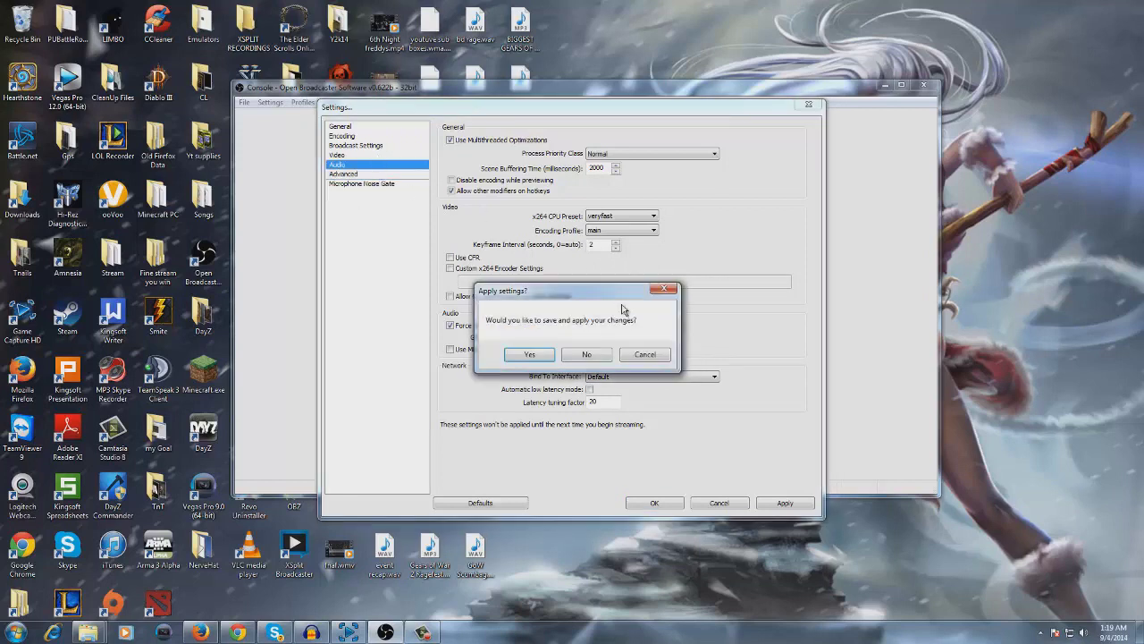
click(530, 355)
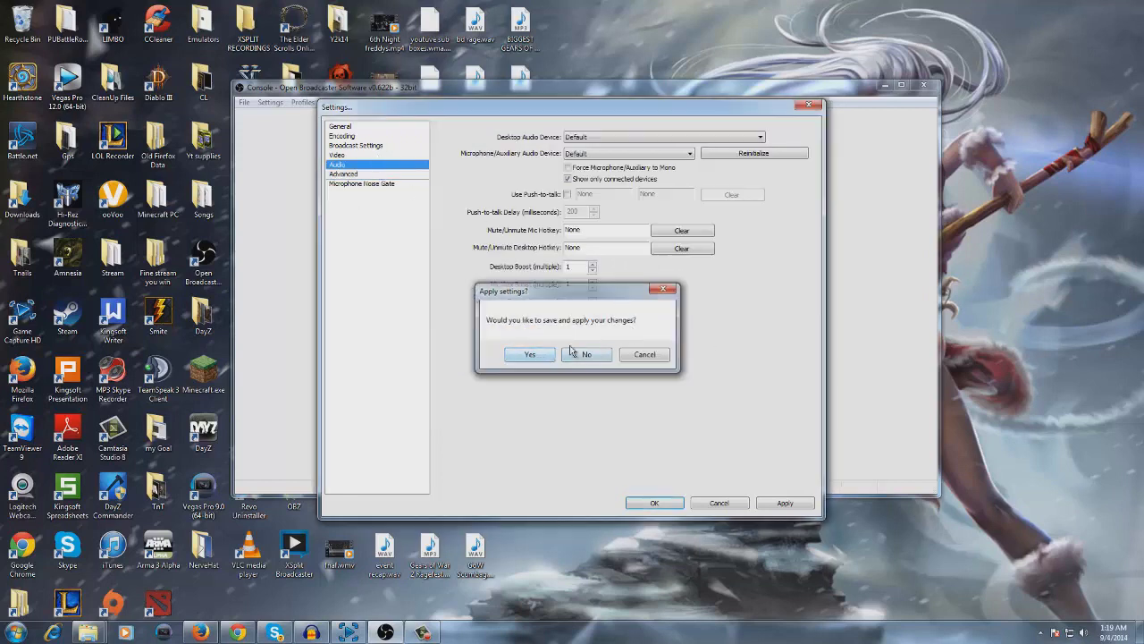
Compare the advanced settings with the audio settings, and close the settings
click(375, 175)
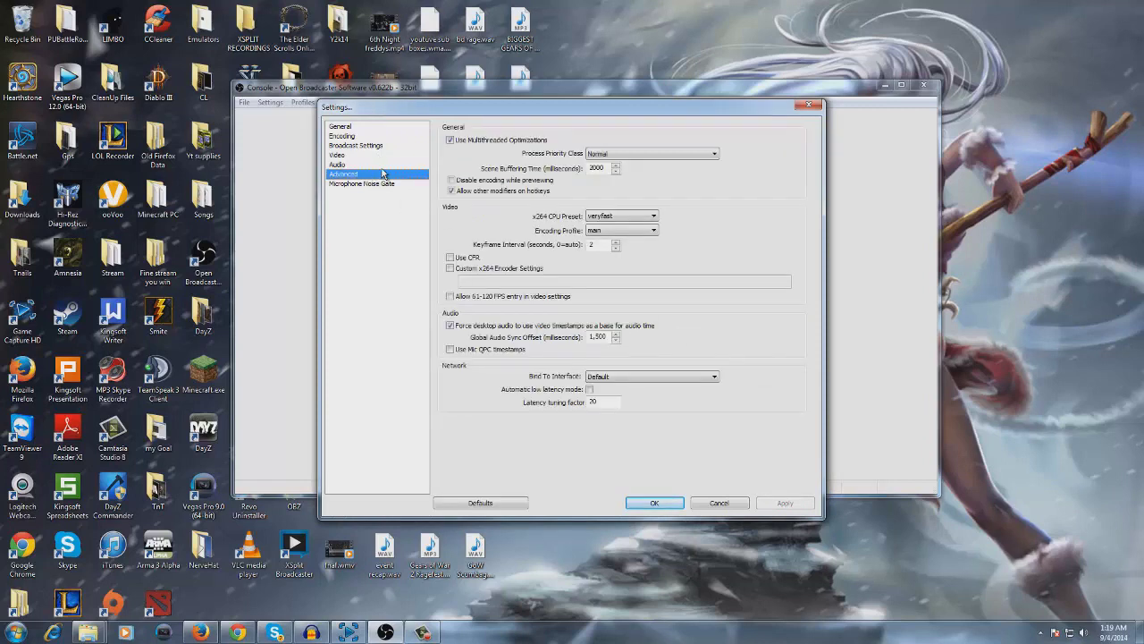
click(383, 166)
click(380, 175)
click(374, 165)
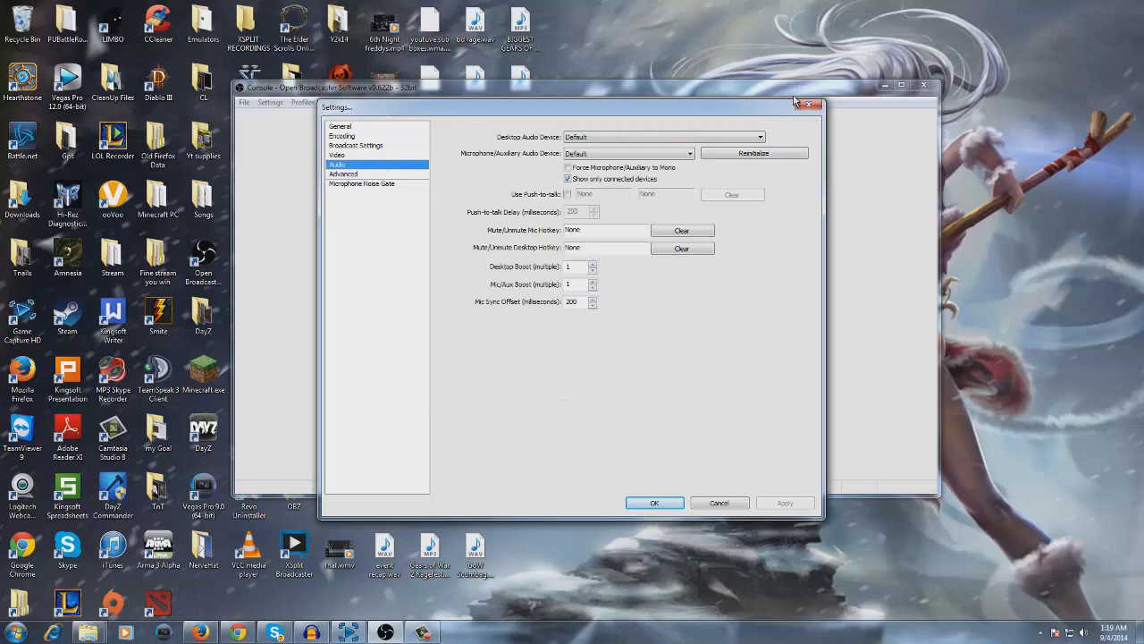
click(799, 105)
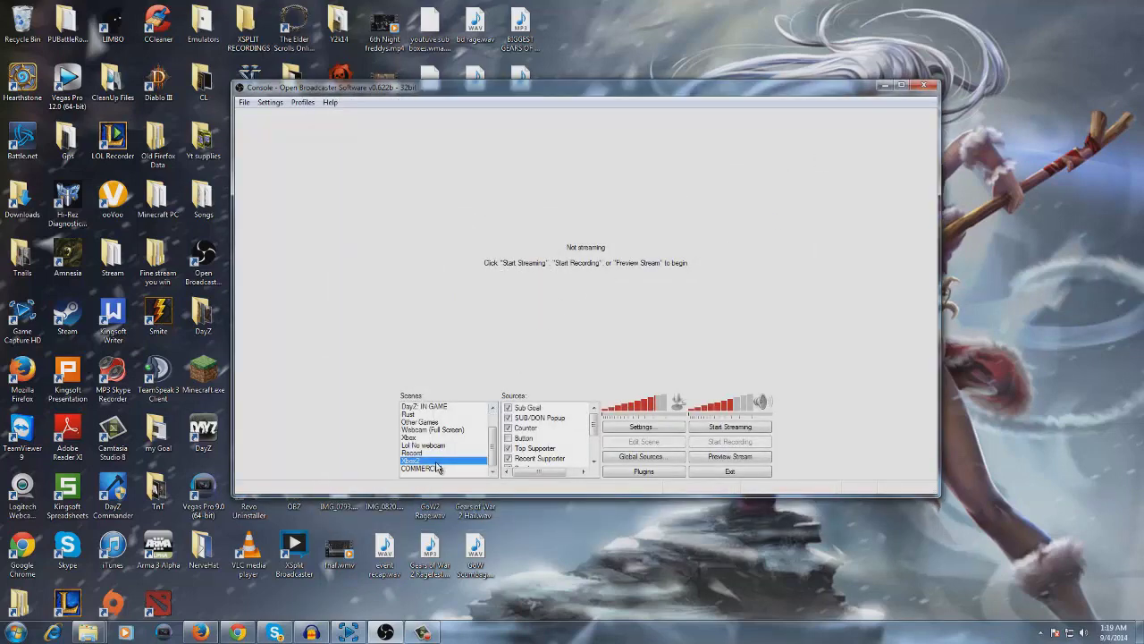
Check the buffering time in the properties of the Xbox2 scene's Webcam source
scroll(595, 427, down, 2)
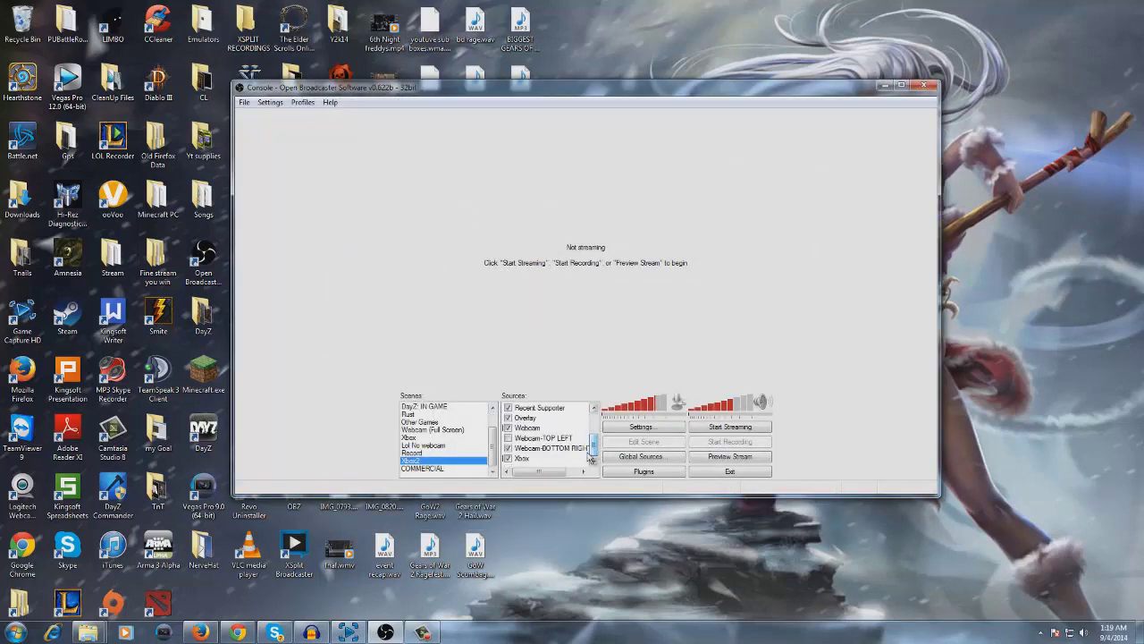
drag(593, 444, 590, 400)
click(556, 408)
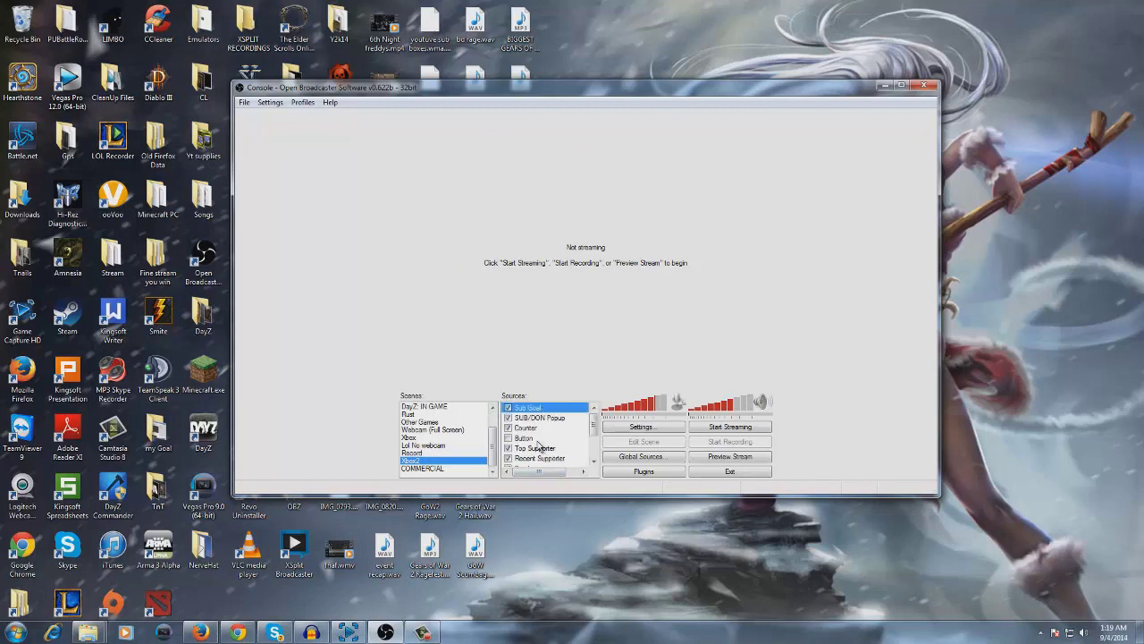
click(536, 438)
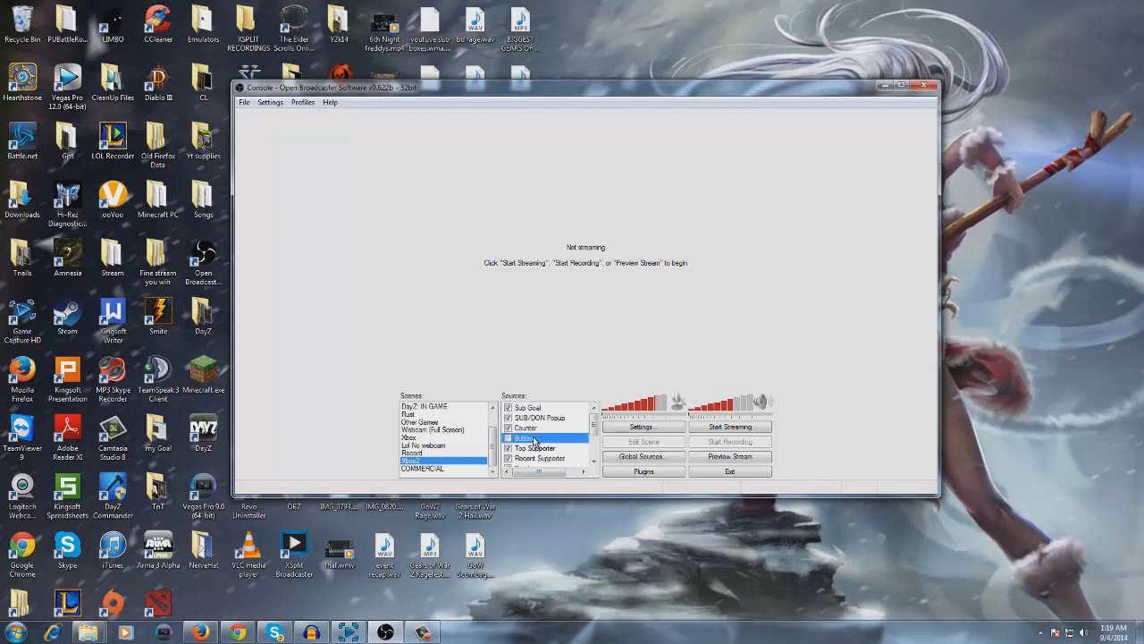
scroll(595, 438, down, 1)
drag(595, 439, 597, 451)
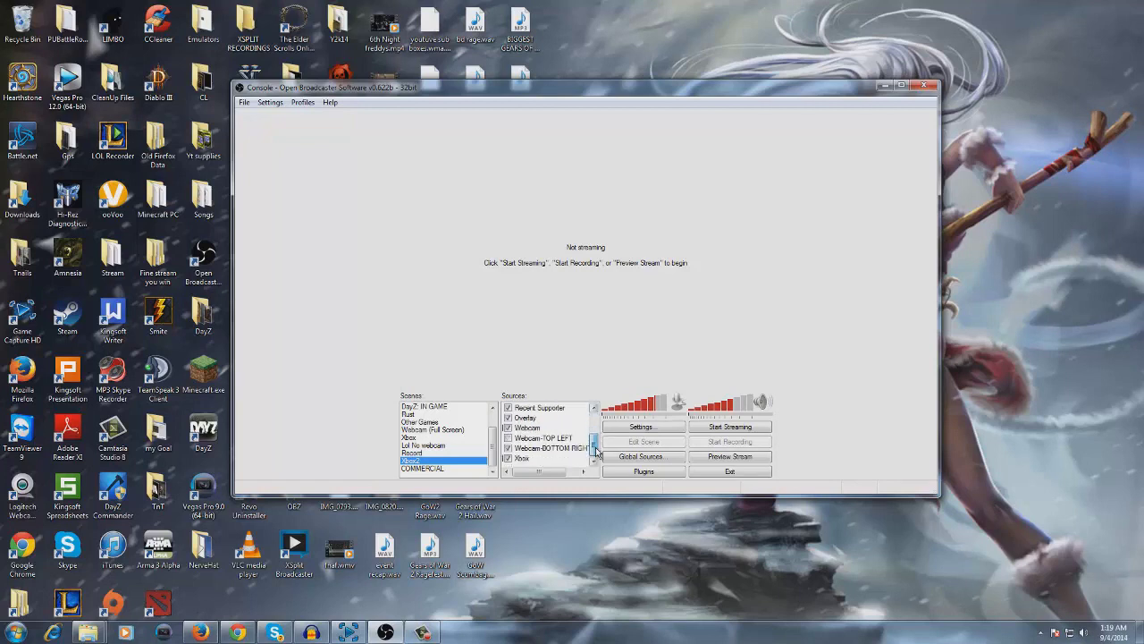
click(531, 428)
right_click(532, 431)
click(576, 517)
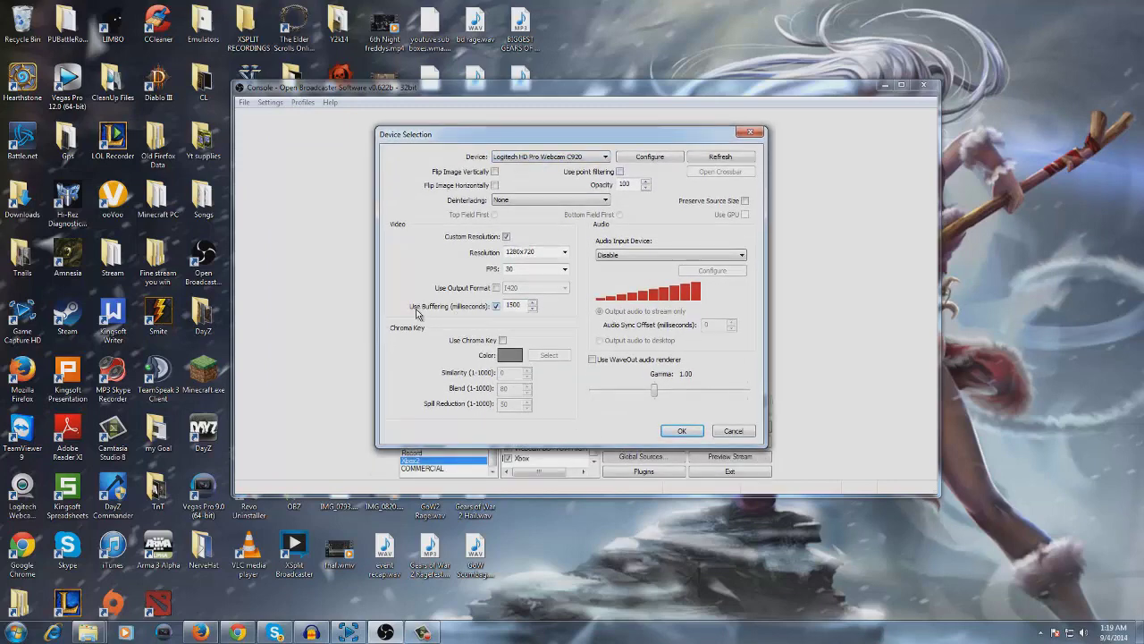
click(522, 304)
click(681, 432)
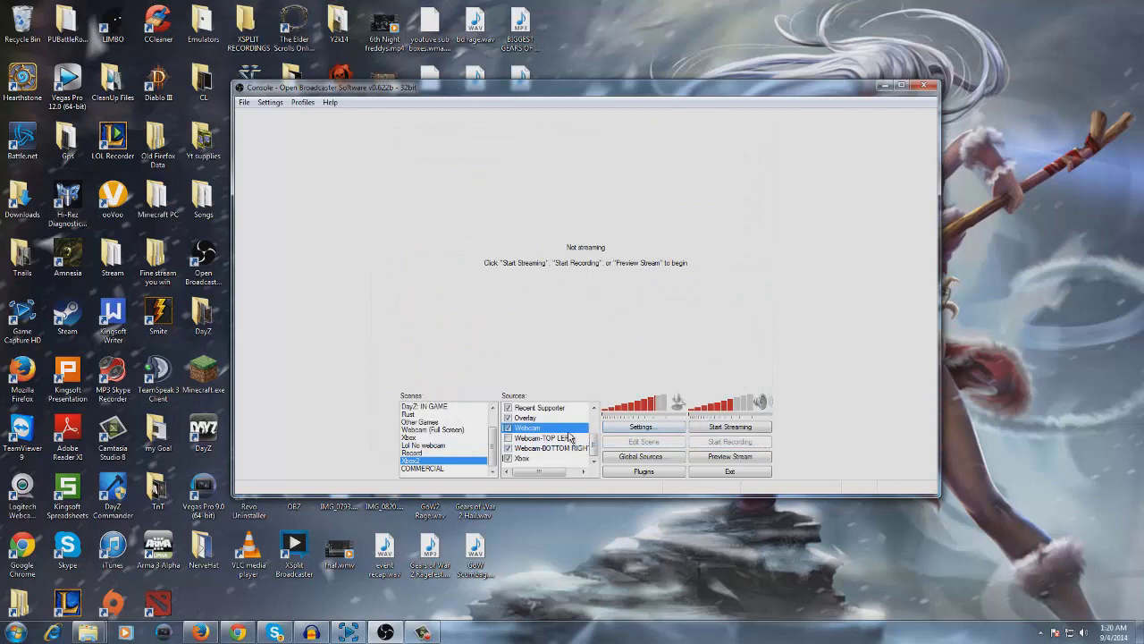
Check the device properties of the Webcam global source, including its buffering time
click(629, 457)
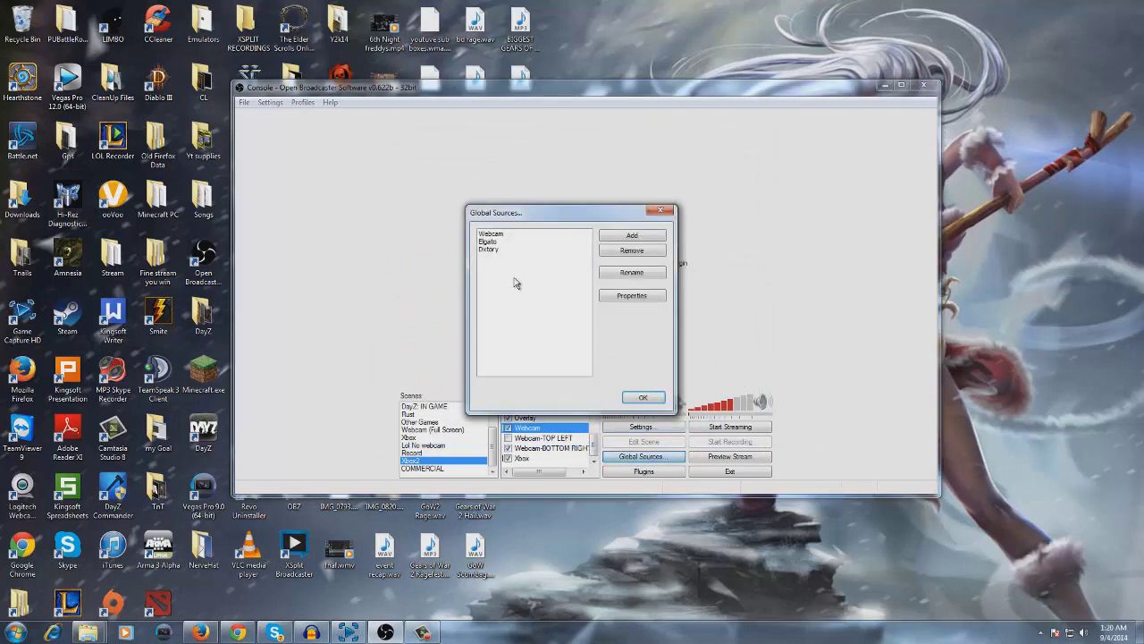
click(509, 235)
click(632, 295)
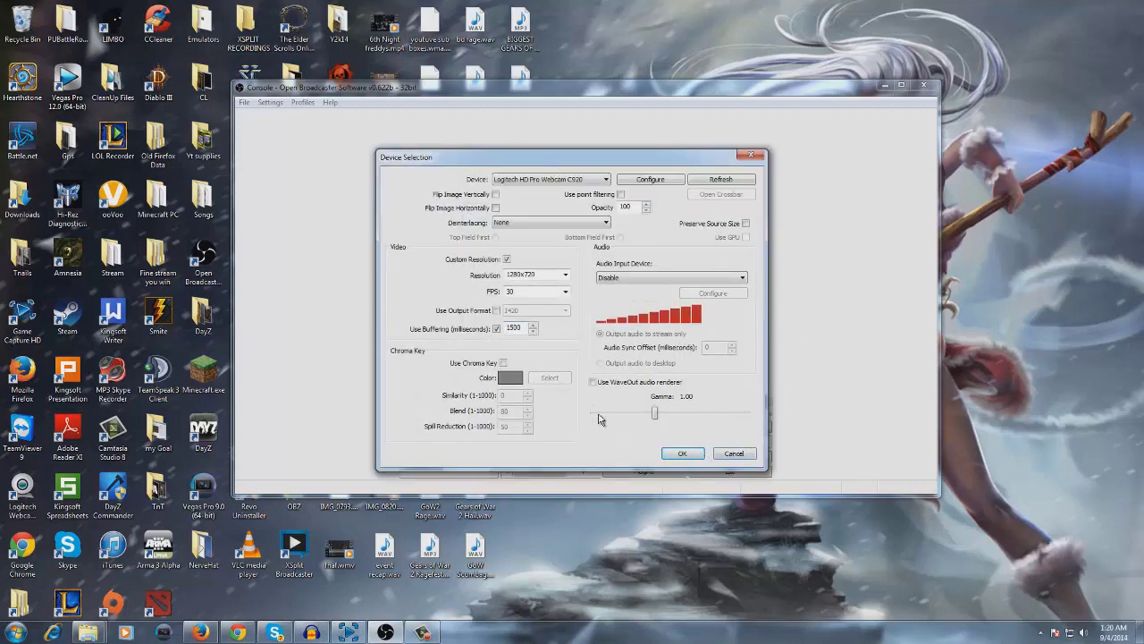
click(752, 157)
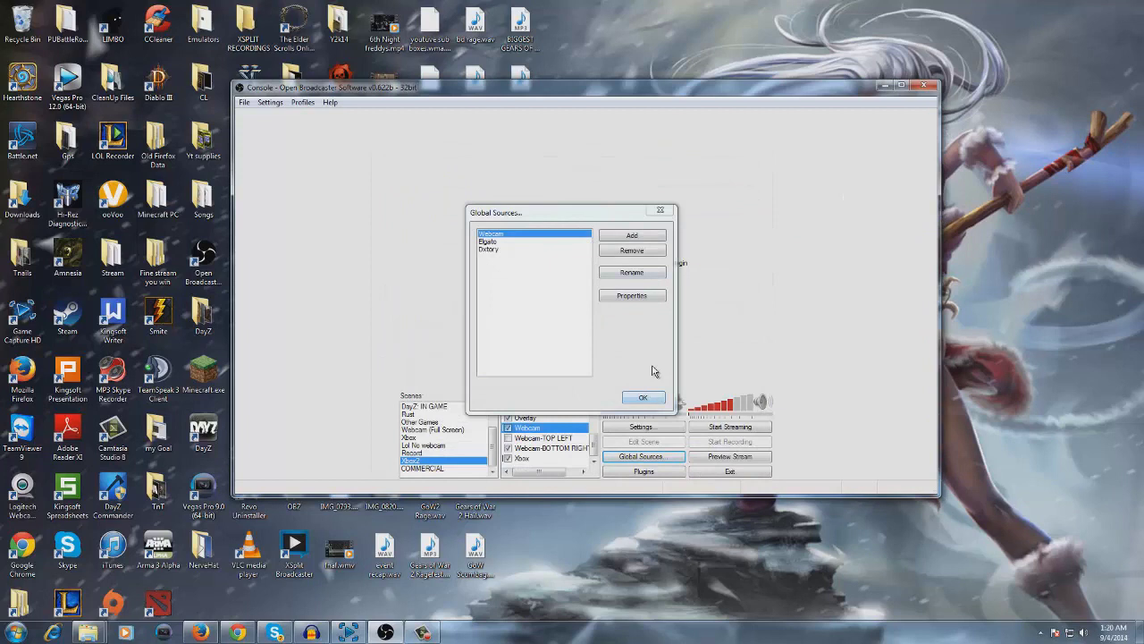
click(665, 213)
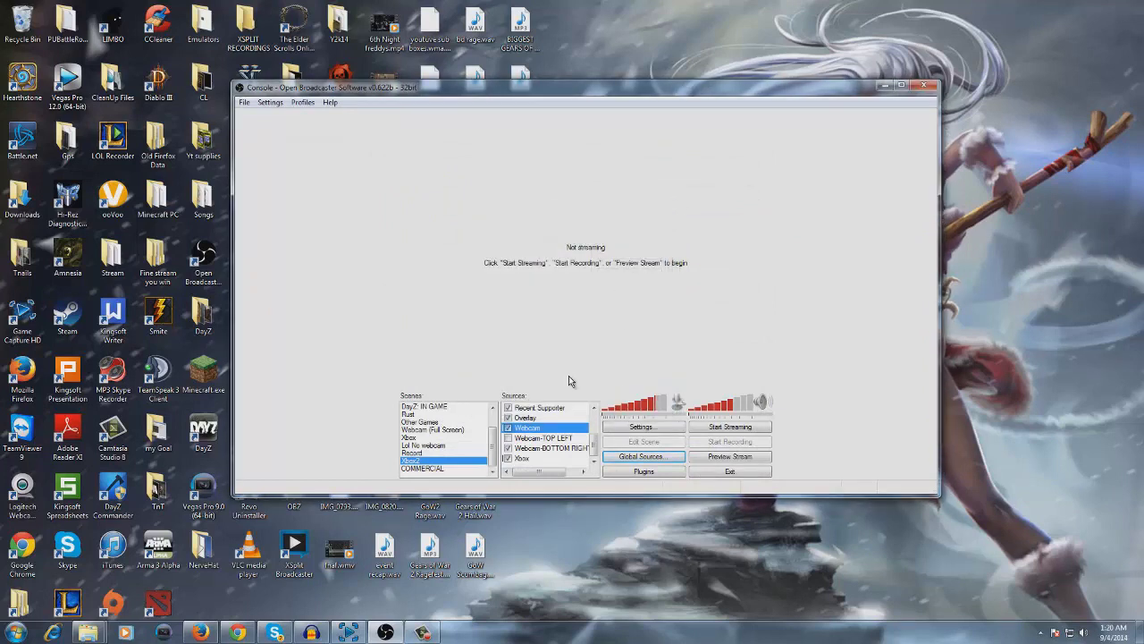
click(548, 460)
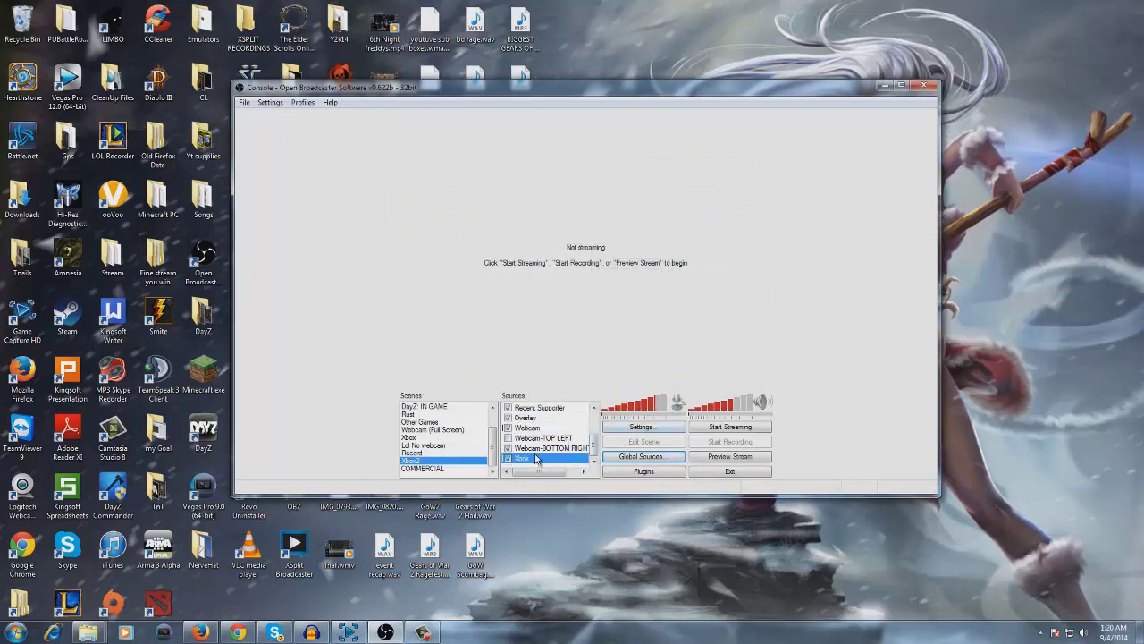
right_click(535, 459)
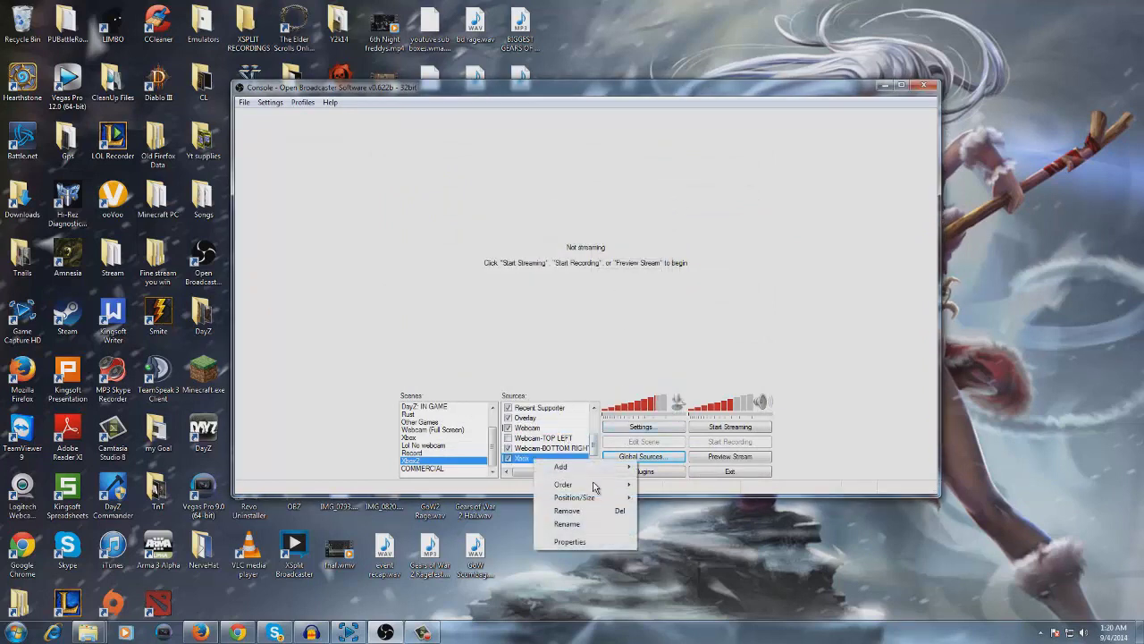
click(682, 375)
right_click(548, 459)
click(623, 425)
Check the audio sync offset in the device properties of the Elgato global source
click(640, 456)
click(512, 234)
click(512, 242)
click(632, 296)
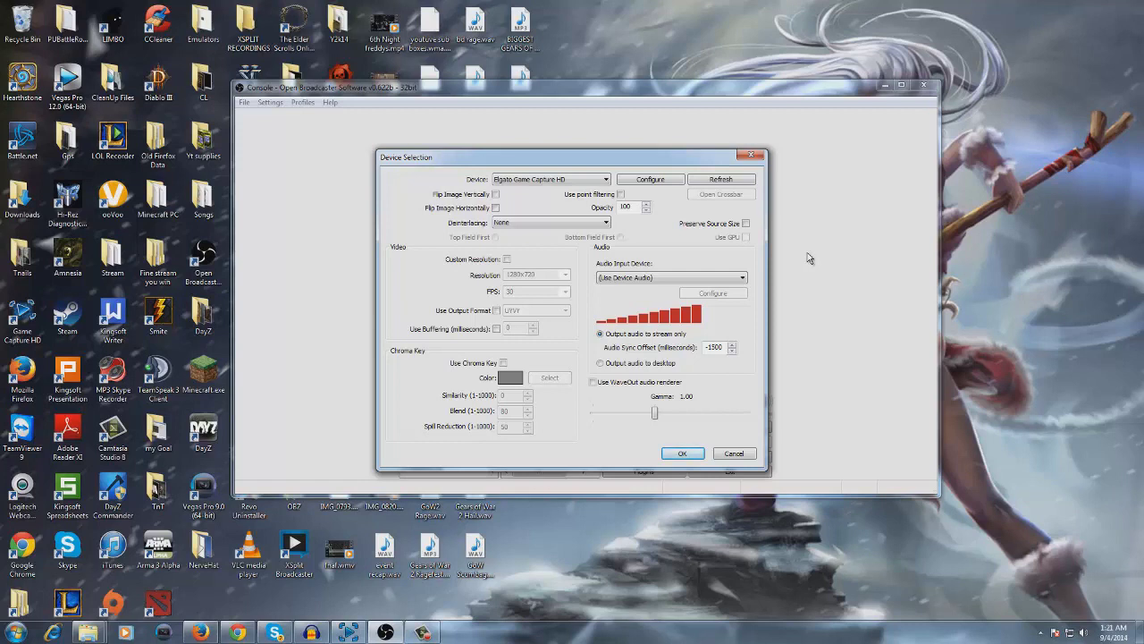
double_click(713, 347)
click(695, 455)
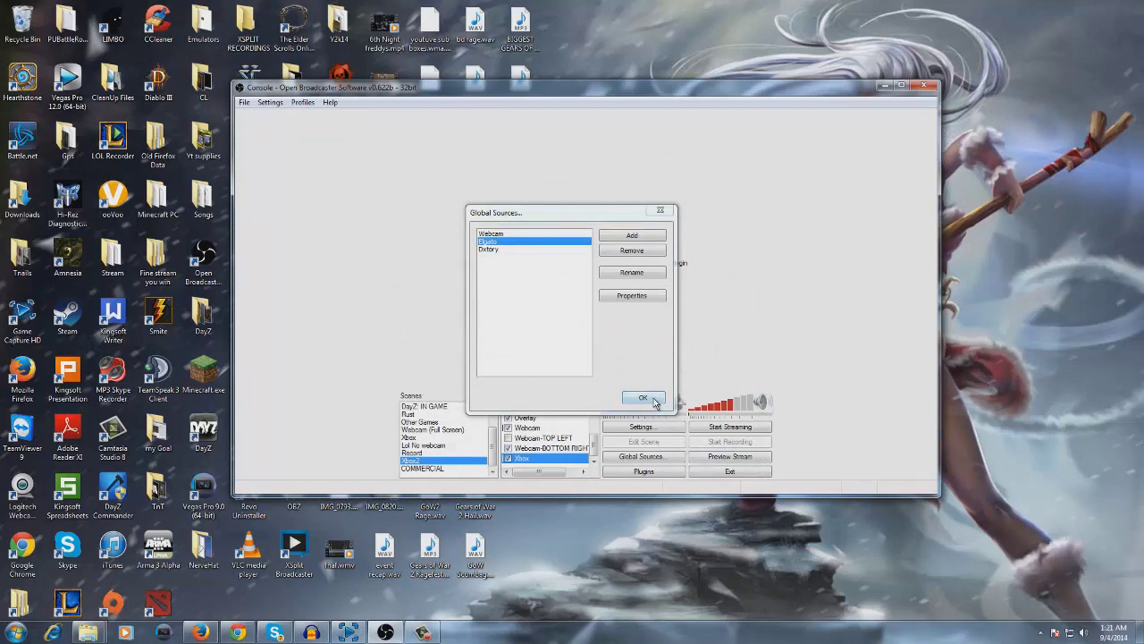
click(660, 211)
Recheck the scene buffering time and global audio sync offset in the advanced settings
click(267, 104)
click(291, 122)
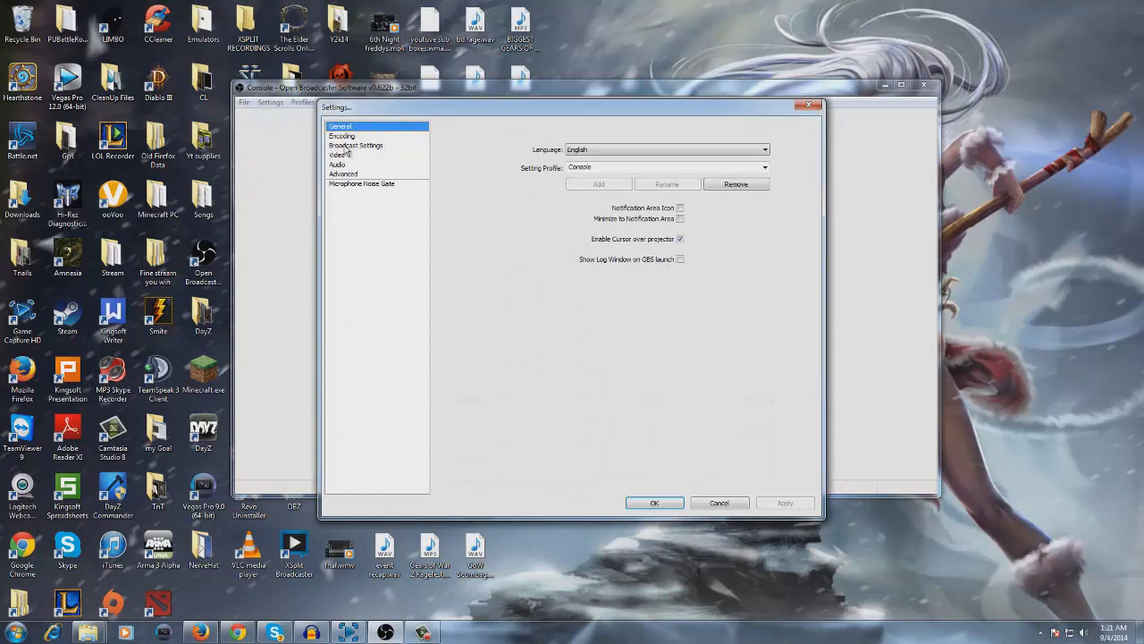
click(340, 146)
click(349, 175)
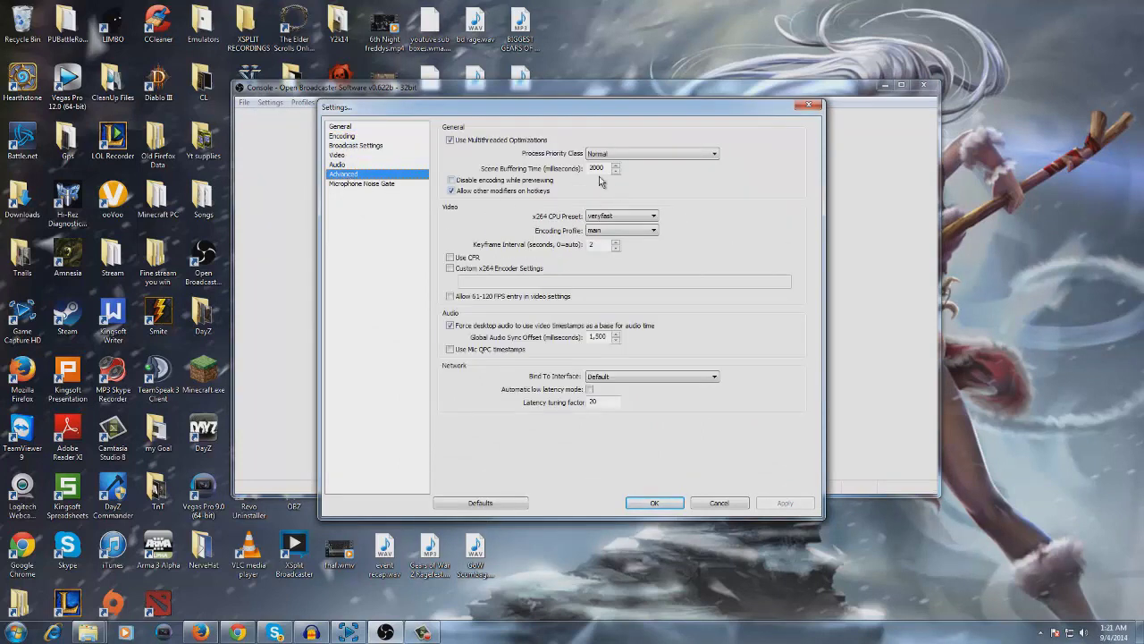
drag(603, 170, 585, 170)
drag(588, 337, 611, 337)
click(809, 106)
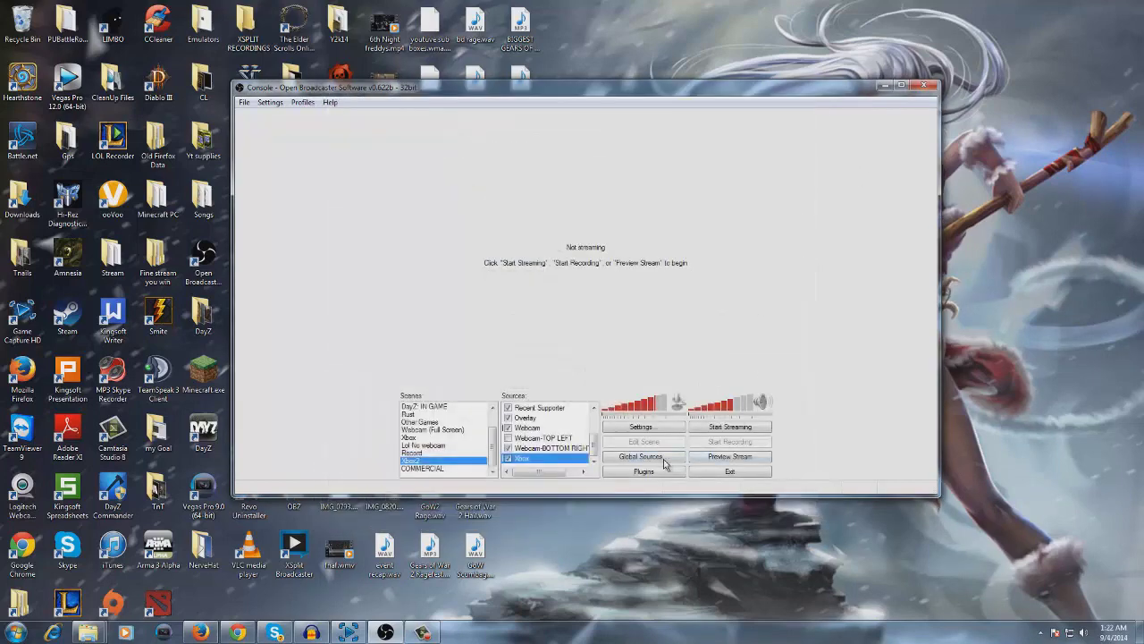
Recheck the video buffering time in the device properties of the Webcam global source
click(652, 461)
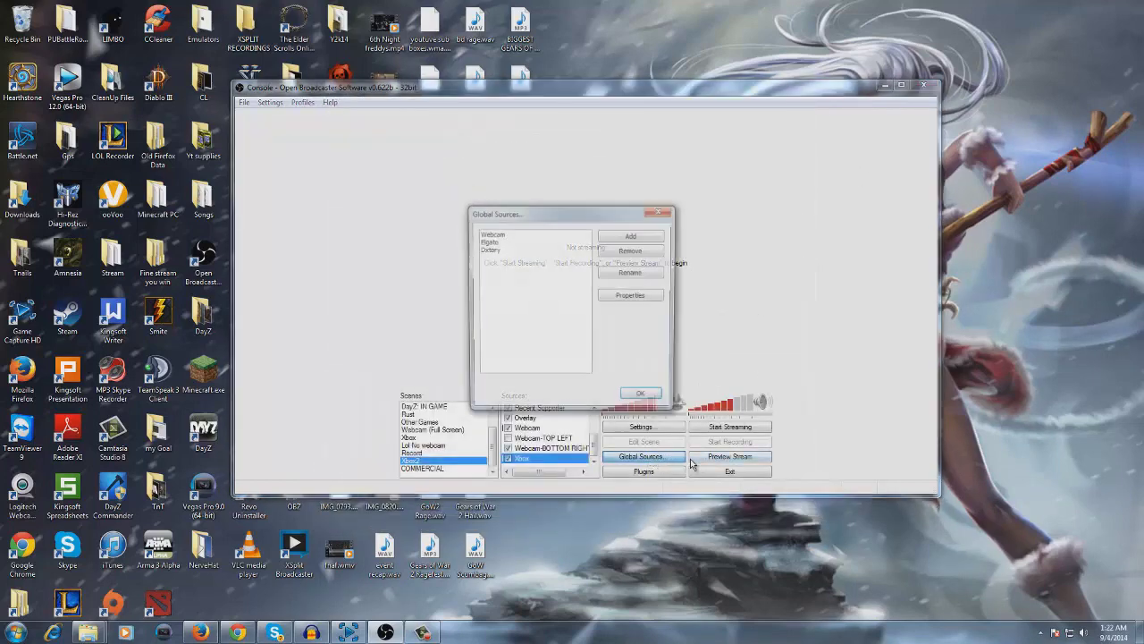
click(499, 234)
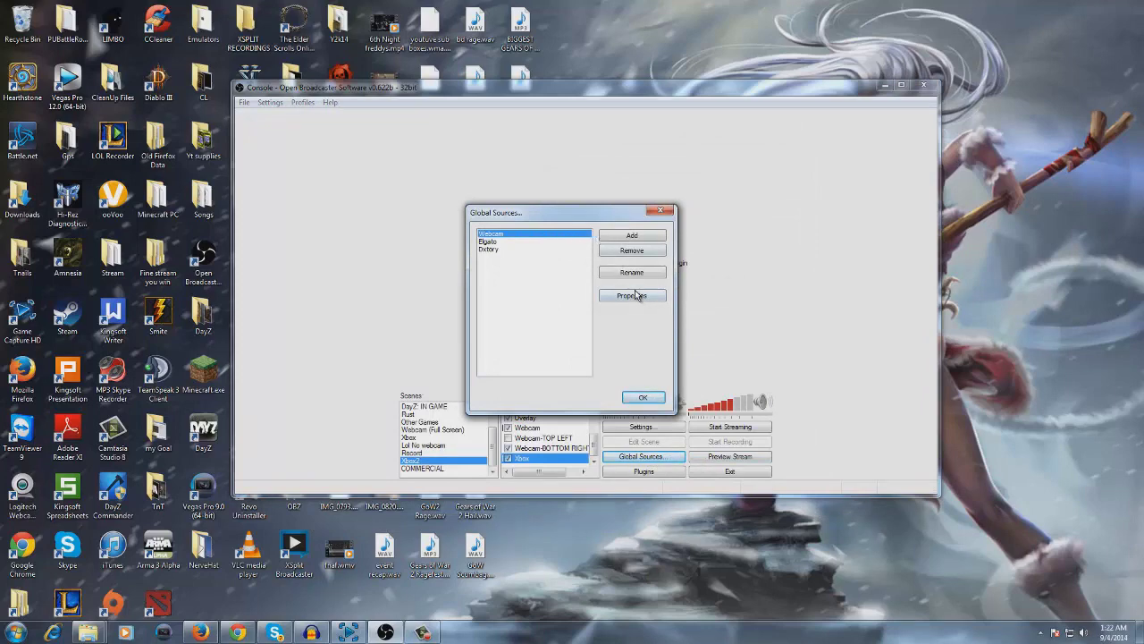
click(636, 298)
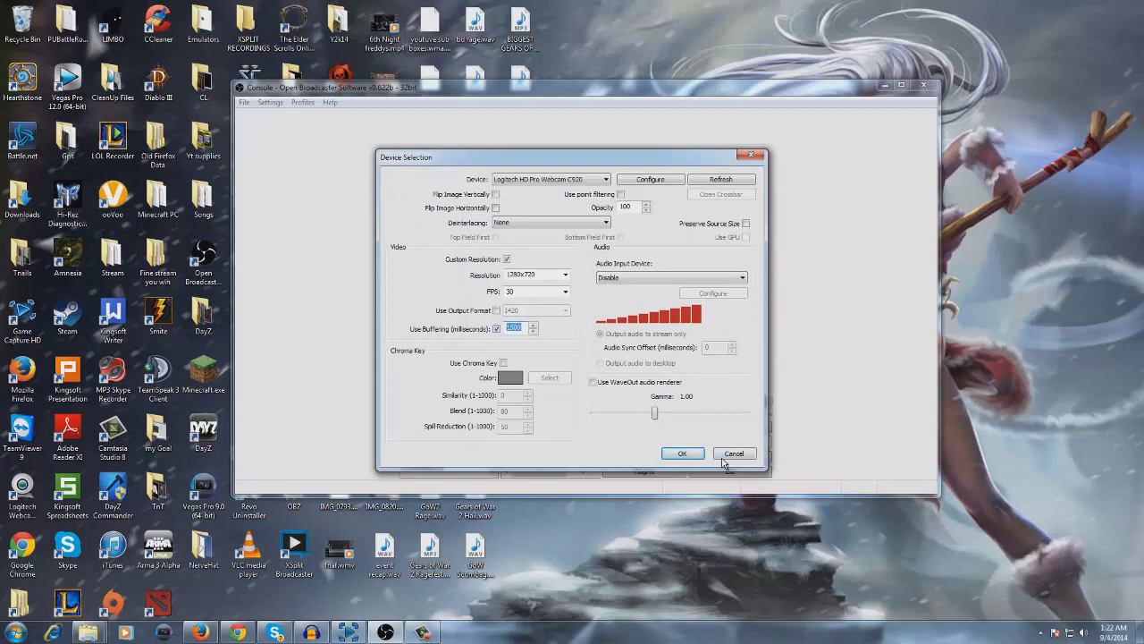
click(685, 454)
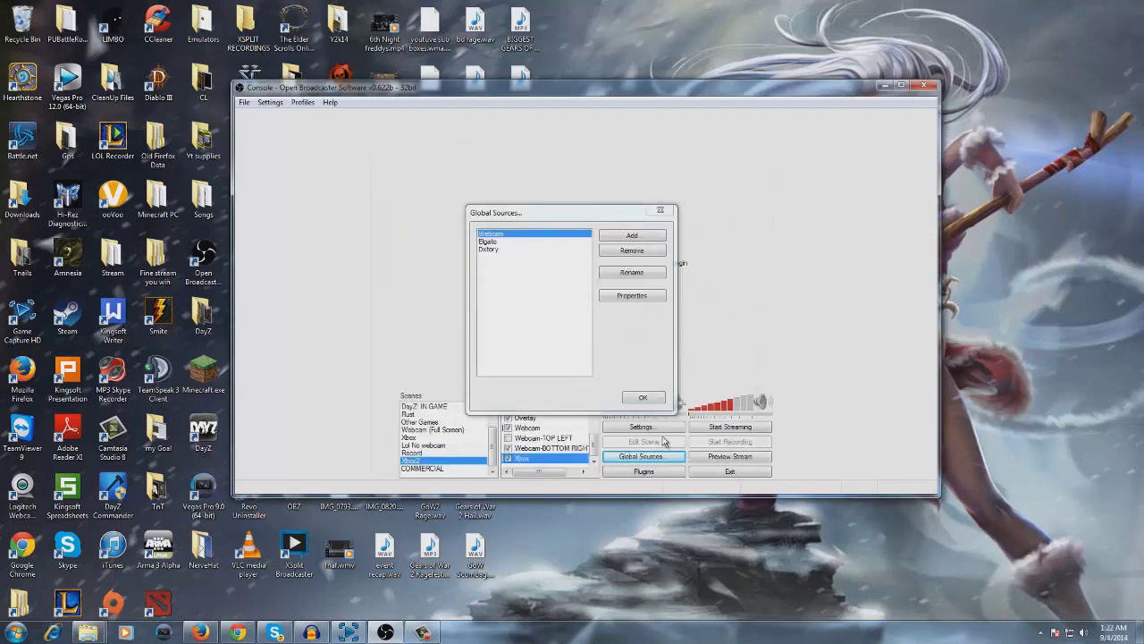
Recheck the audio sync offset in the Elgato global source's device properties, then close the global sources
click(516, 241)
click(628, 297)
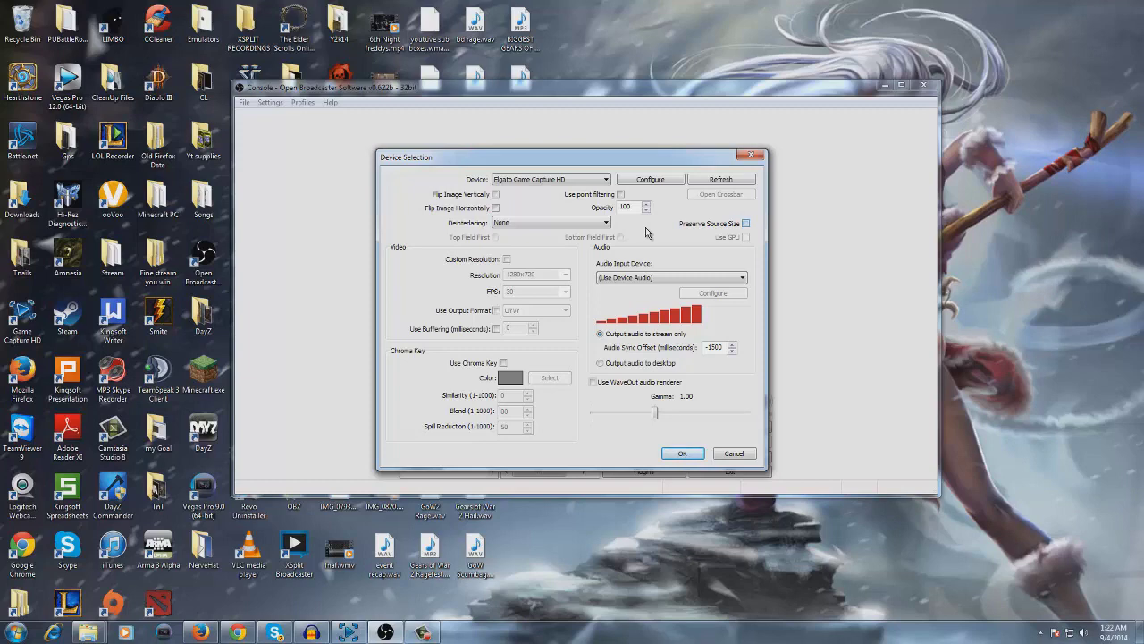
click(733, 453)
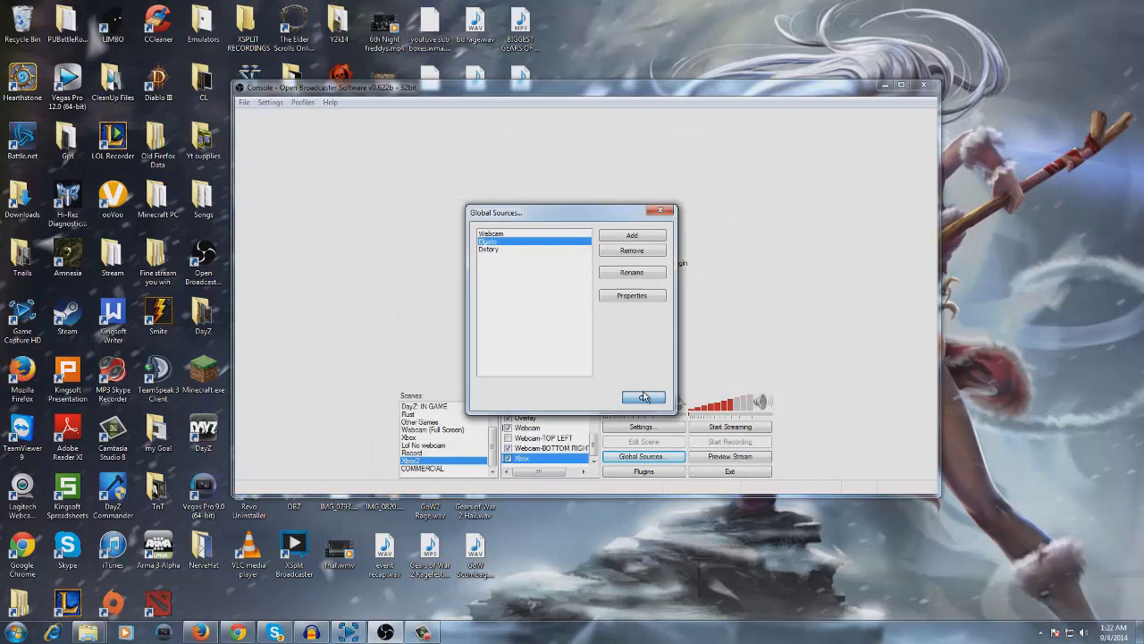
click(643, 399)
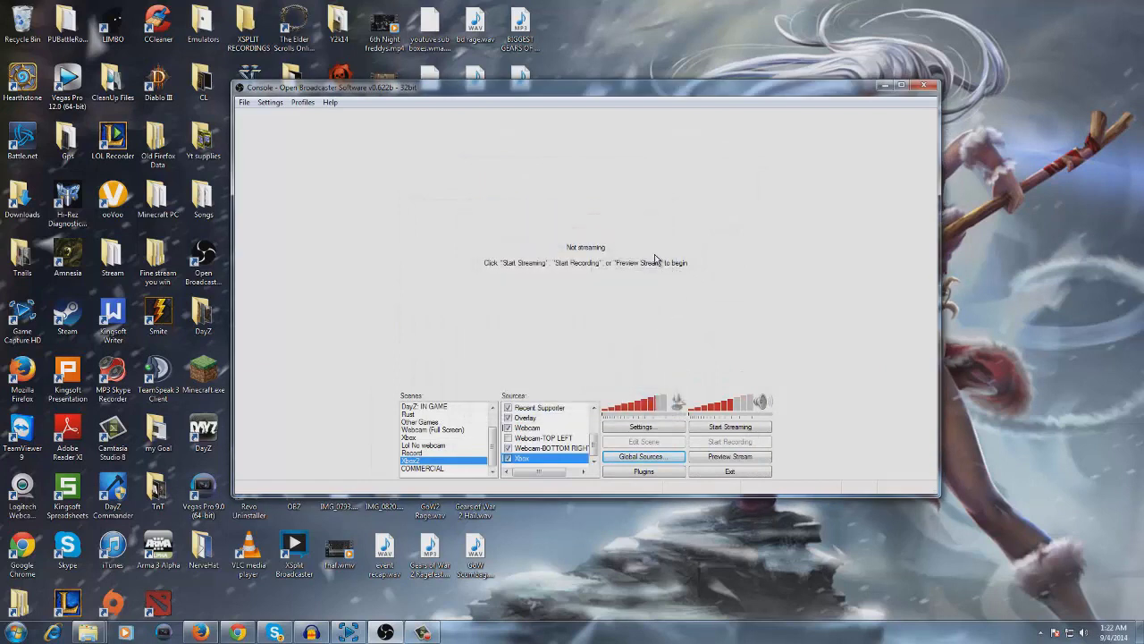